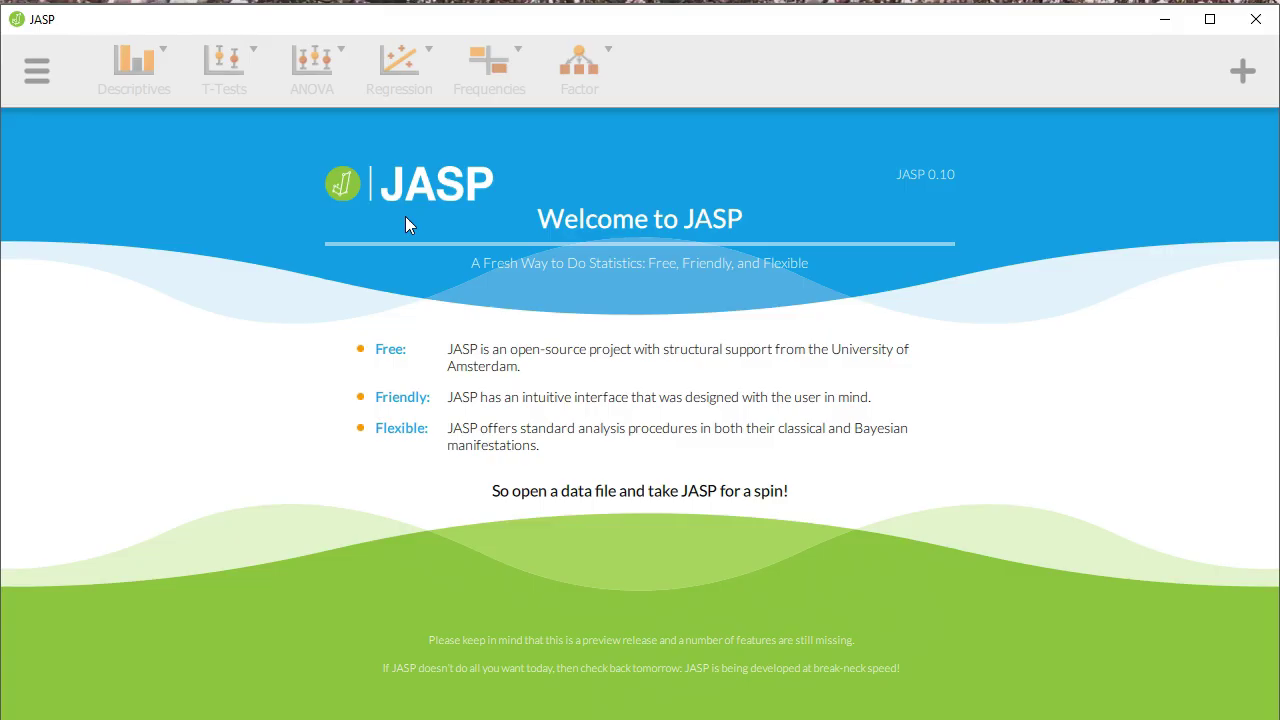
Switch over to the cycledata workbook in Excel
{"action": "key", "text": "alt+Tab"}
Bring up JASP's Open options, briefly checking the Preferences categories on the way
{"action": "left_click", "coordinate": [42, 80]}
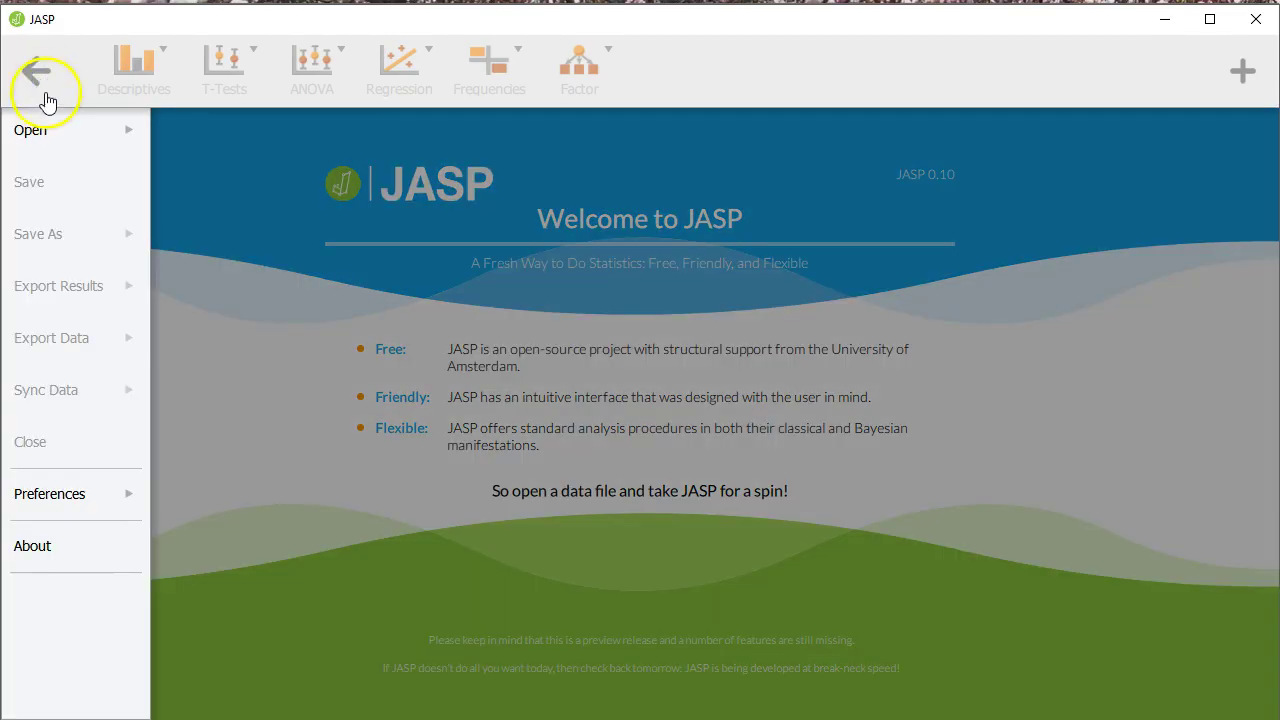
{"action": "left_click", "coordinate": [54, 134]}
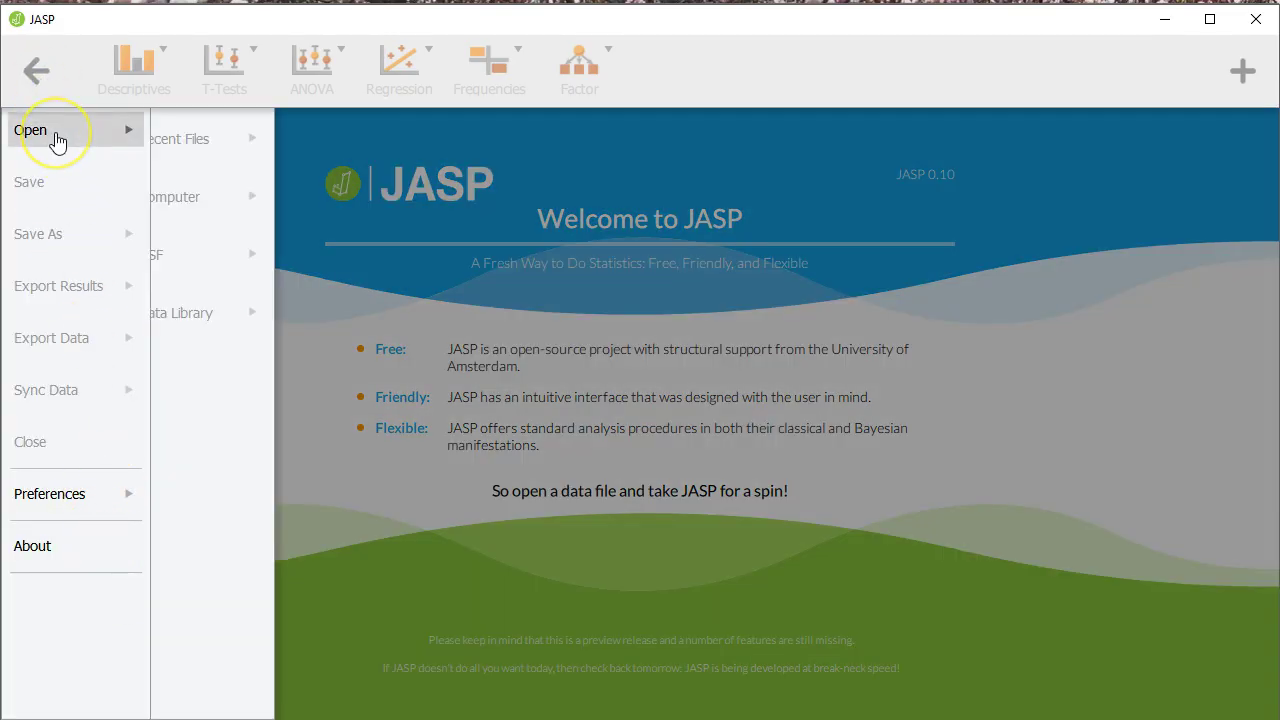
{"action": "left_click", "coordinate": [75, 510]}
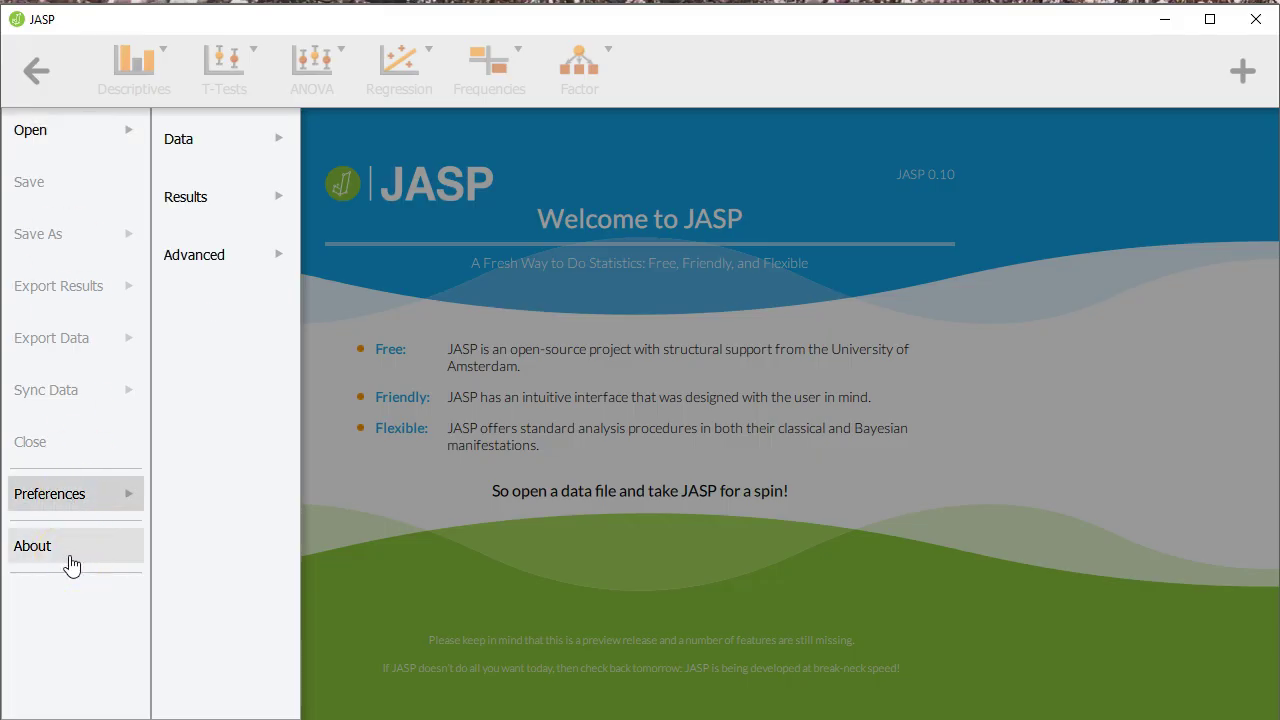
{"action": "left_click", "coordinate": [49, 138]}
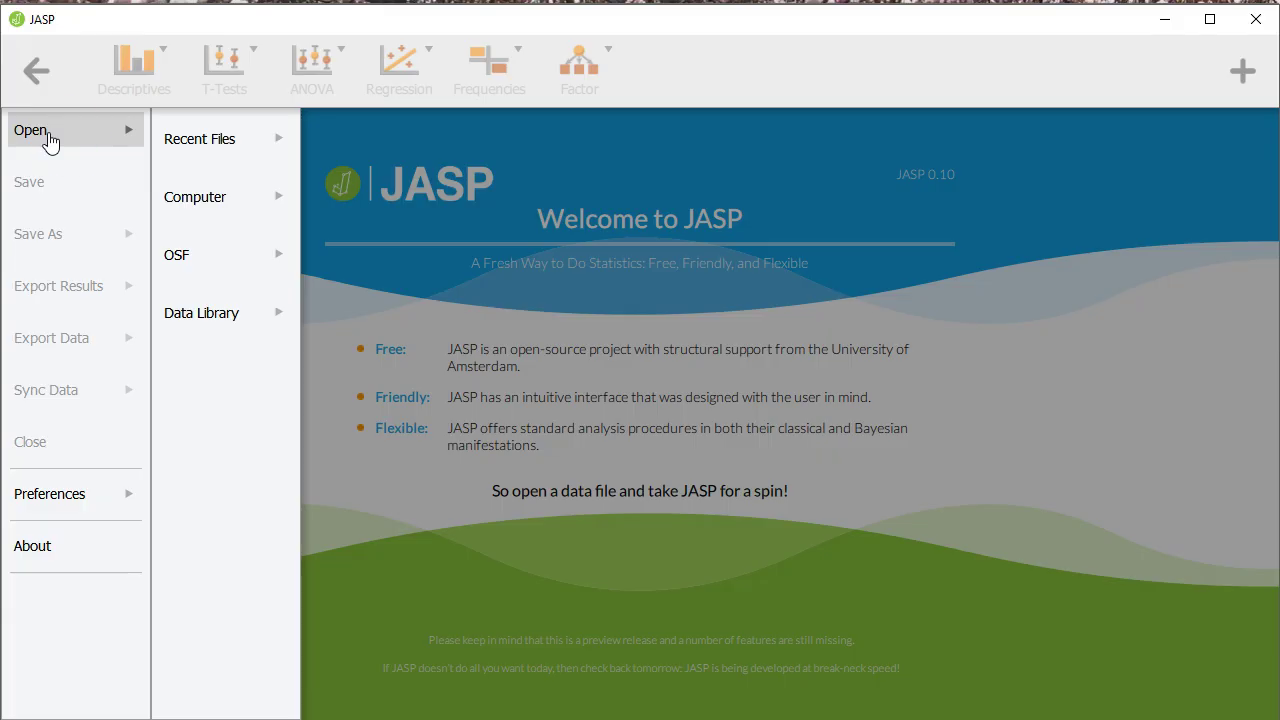
Browse Recent Files, Computer and OSF, ending on JASP's Data Library
{"action": "left_click", "coordinate": [231, 158]}
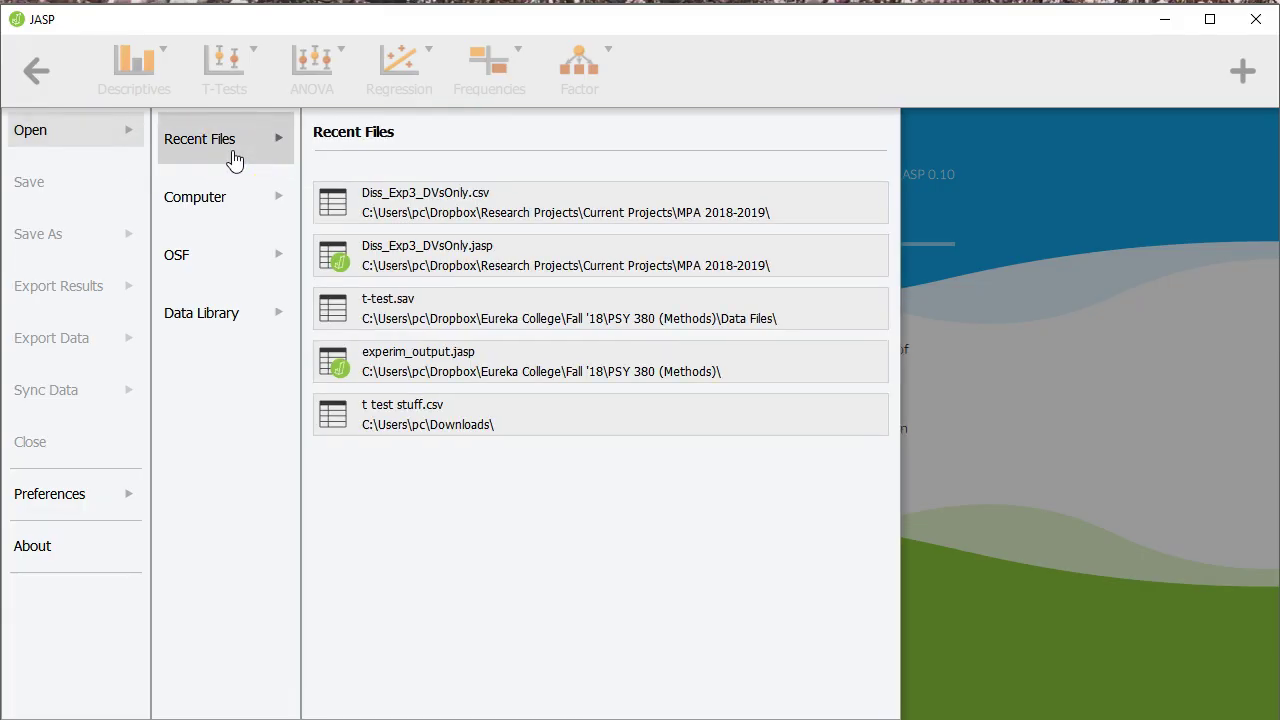
{"action": "left_click", "coordinate": [227, 205]}
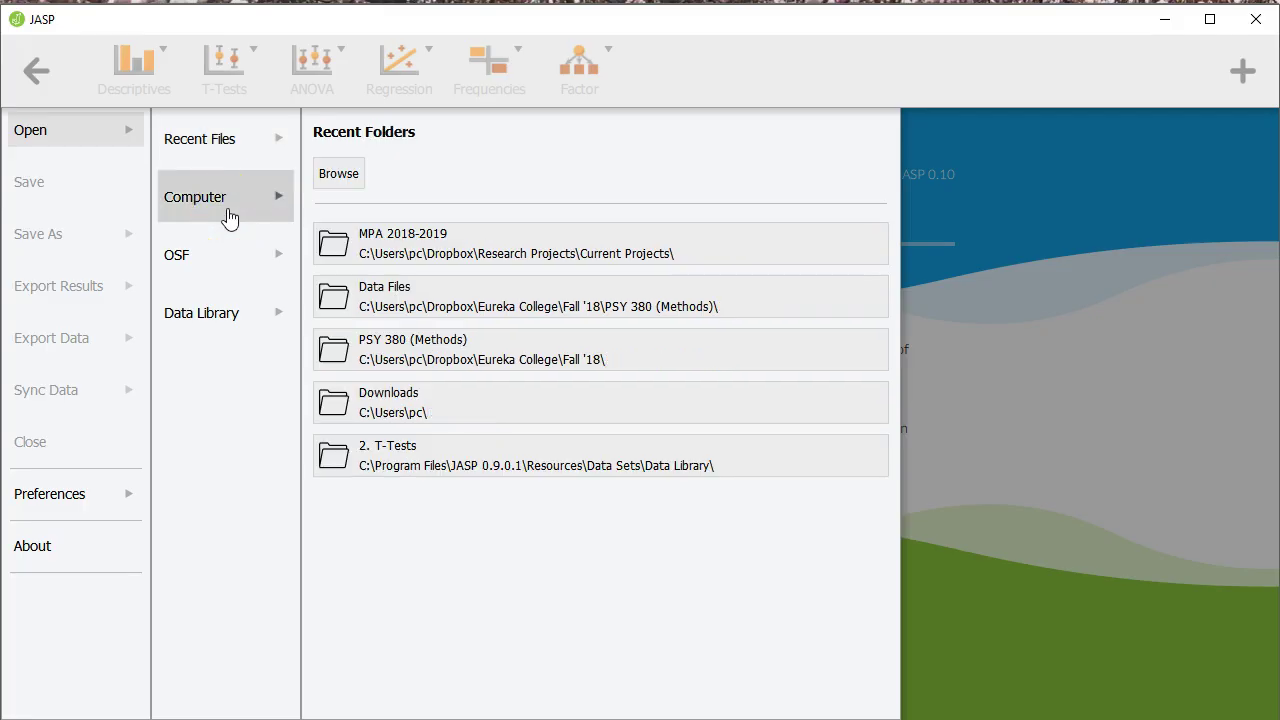
{"action": "left_click", "coordinate": [222, 257]}
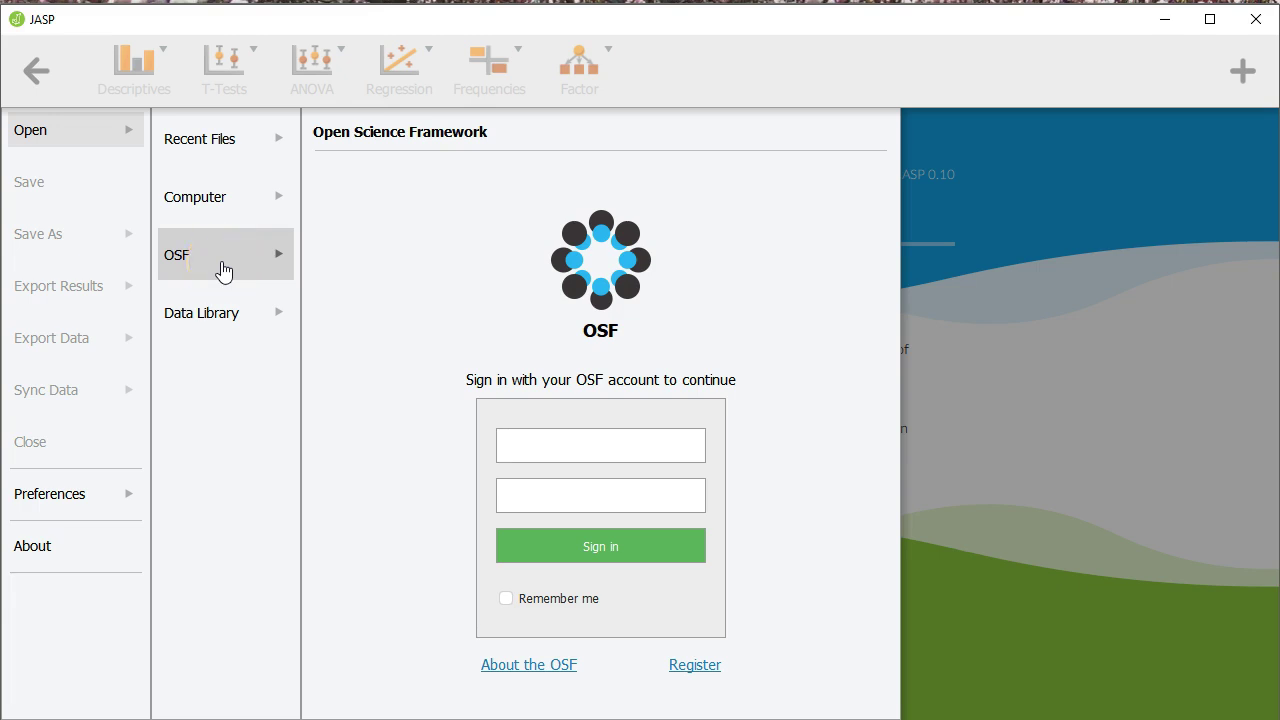
{"action": "left_click", "coordinate": [229, 315]}
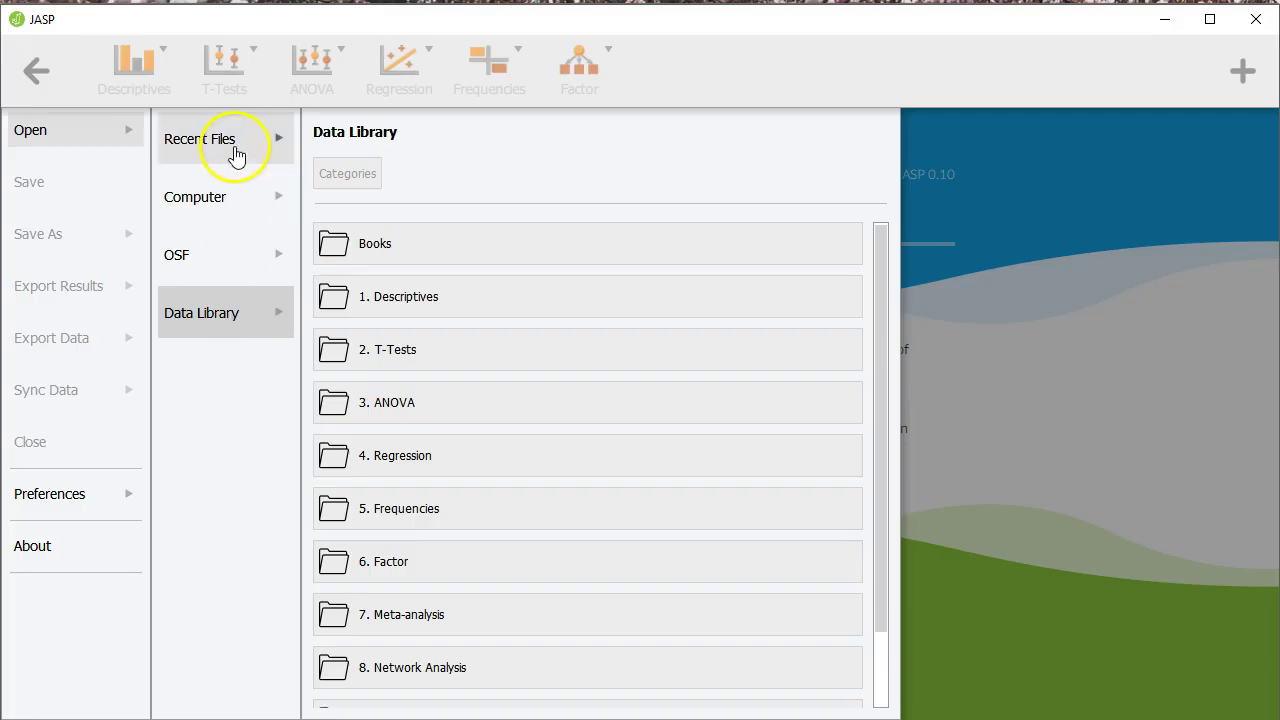
Show JASP's recently used folders under Open > Computer
{"action": "left_click", "coordinate": [233, 196]}
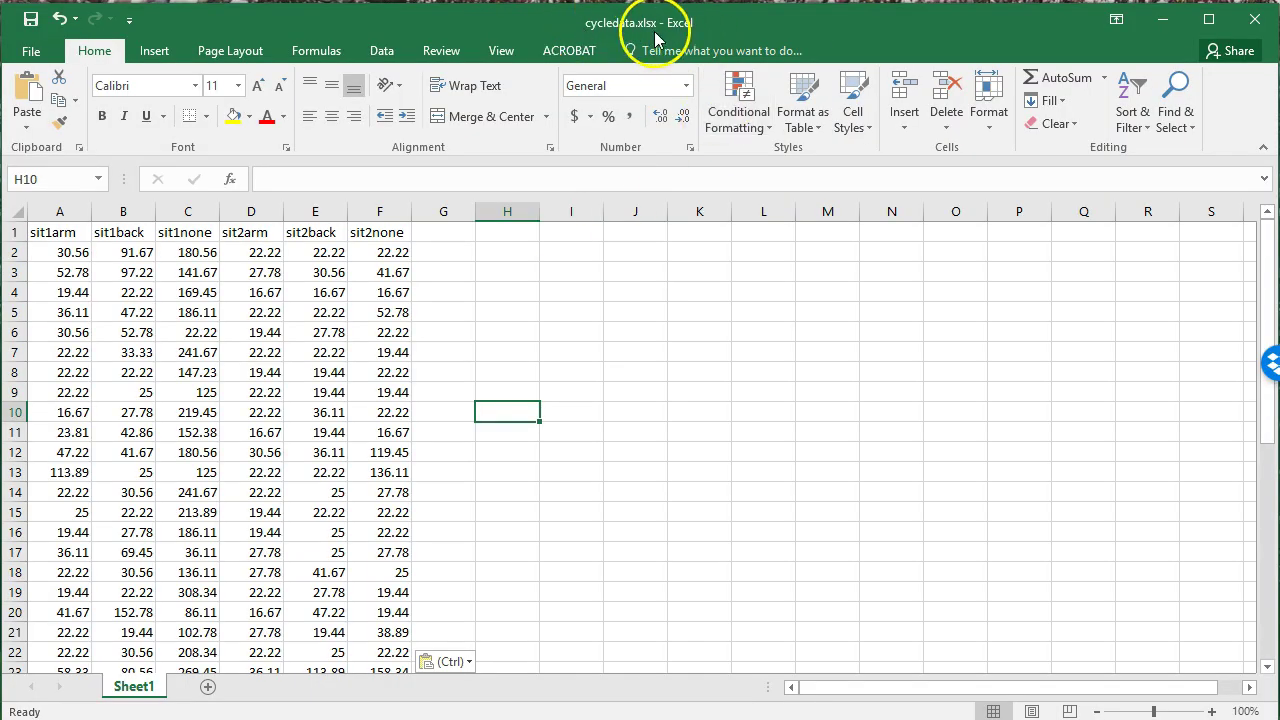
Set up Save As for cycledata in Data Files with type CSV (Comma delimited)
{"action": "left_click", "coordinate": [30, 56]}
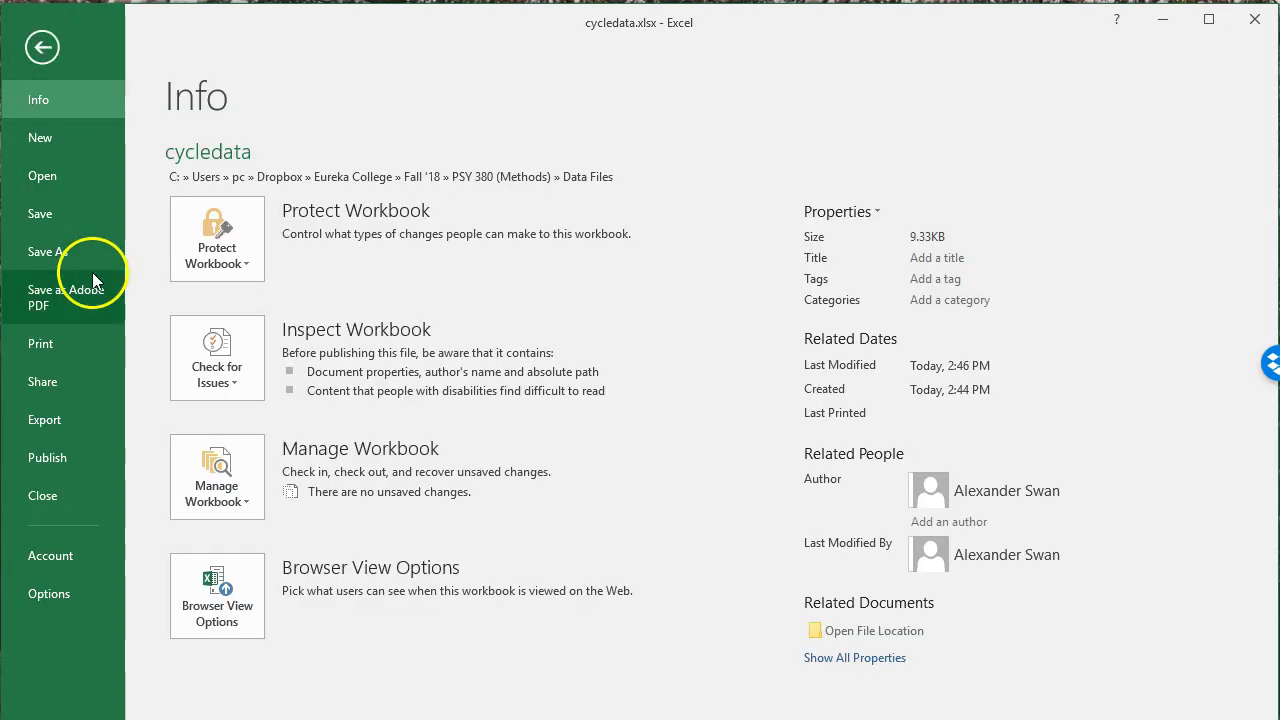
{"action": "left_click", "coordinate": [88, 260]}
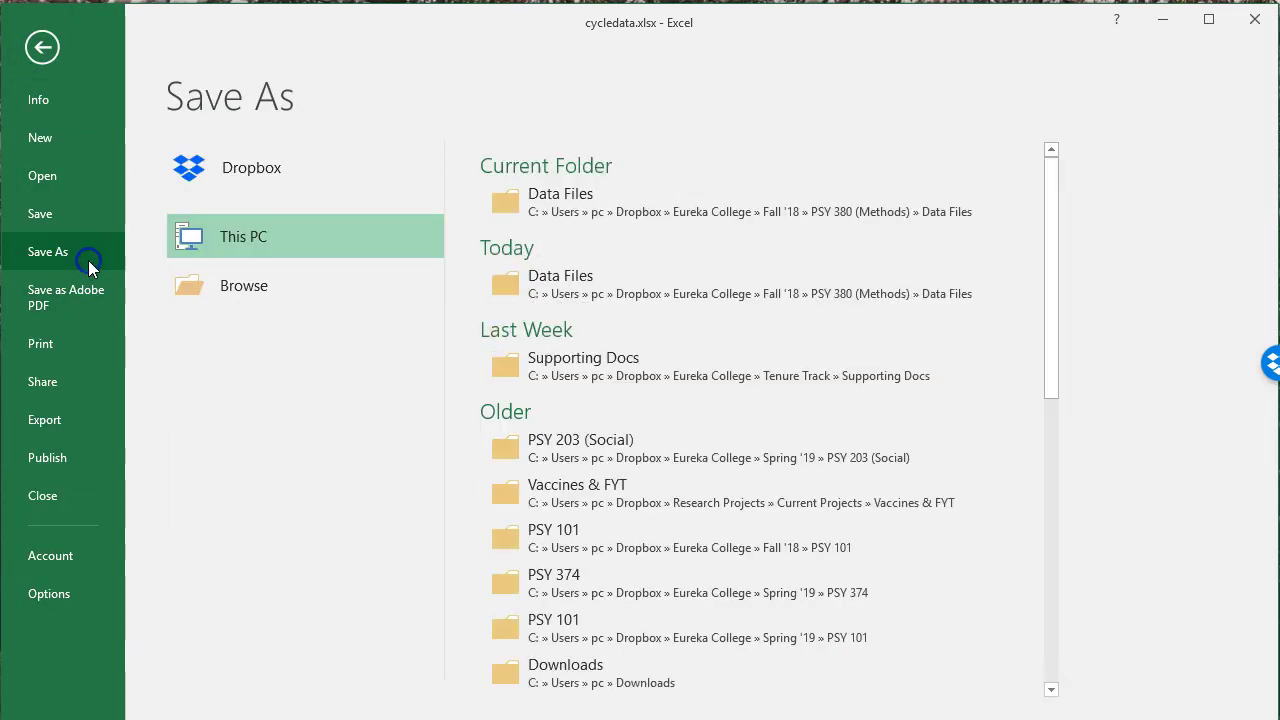
{"action": "left_click", "coordinate": [756, 208]}
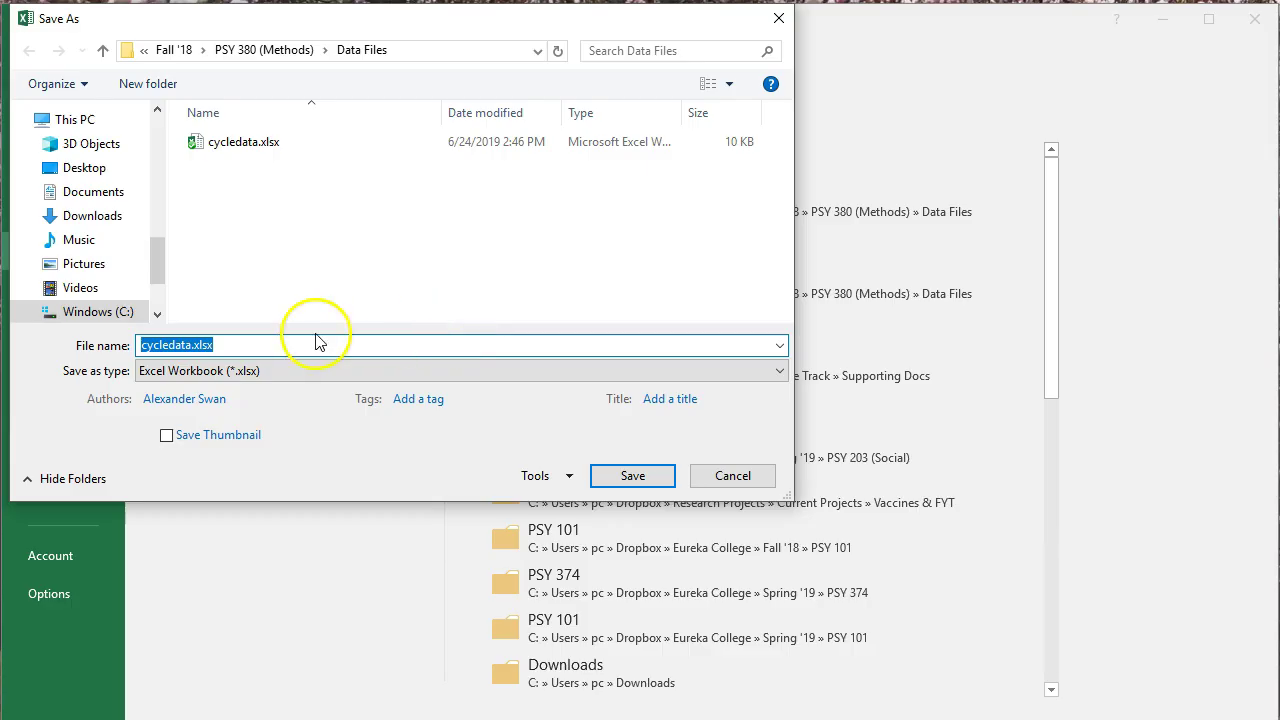
{"action": "left_click", "coordinate": [247, 372]}
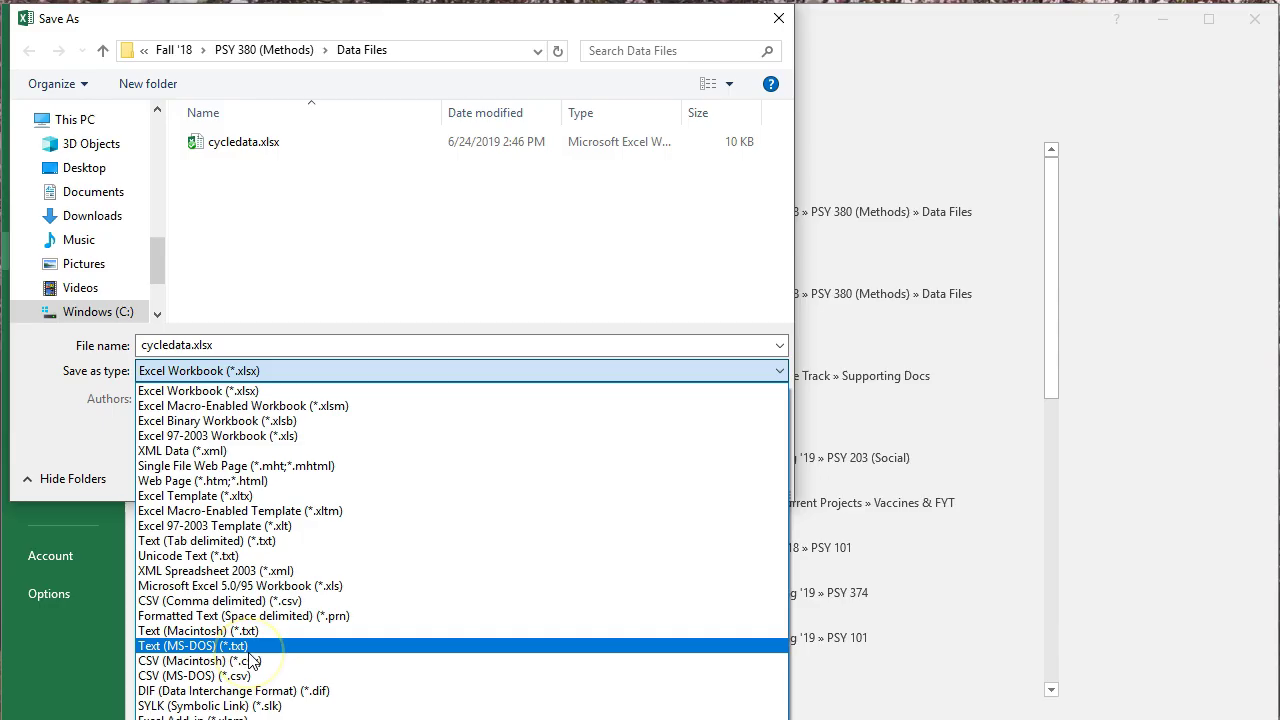
{"action": "left_click", "coordinate": [249, 651]}
{"action": "left_click", "coordinate": [248, 607]}
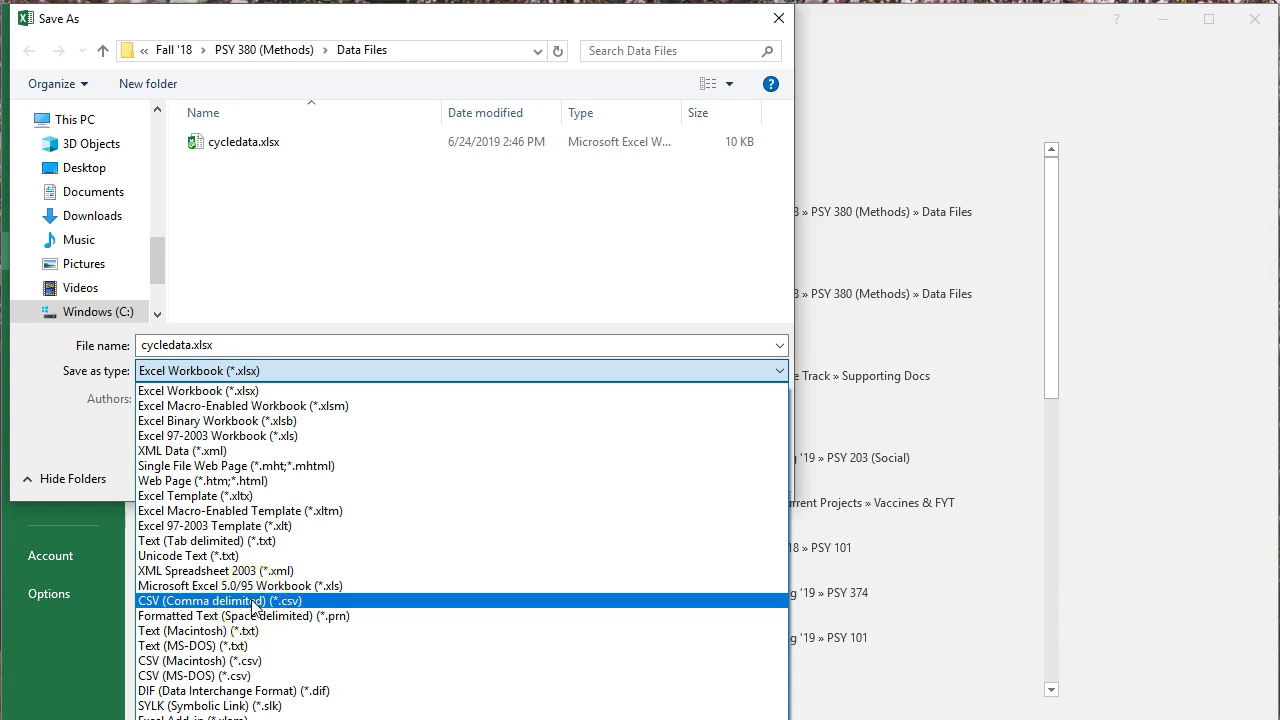
{"action": "left_click", "coordinate": [254, 602]}
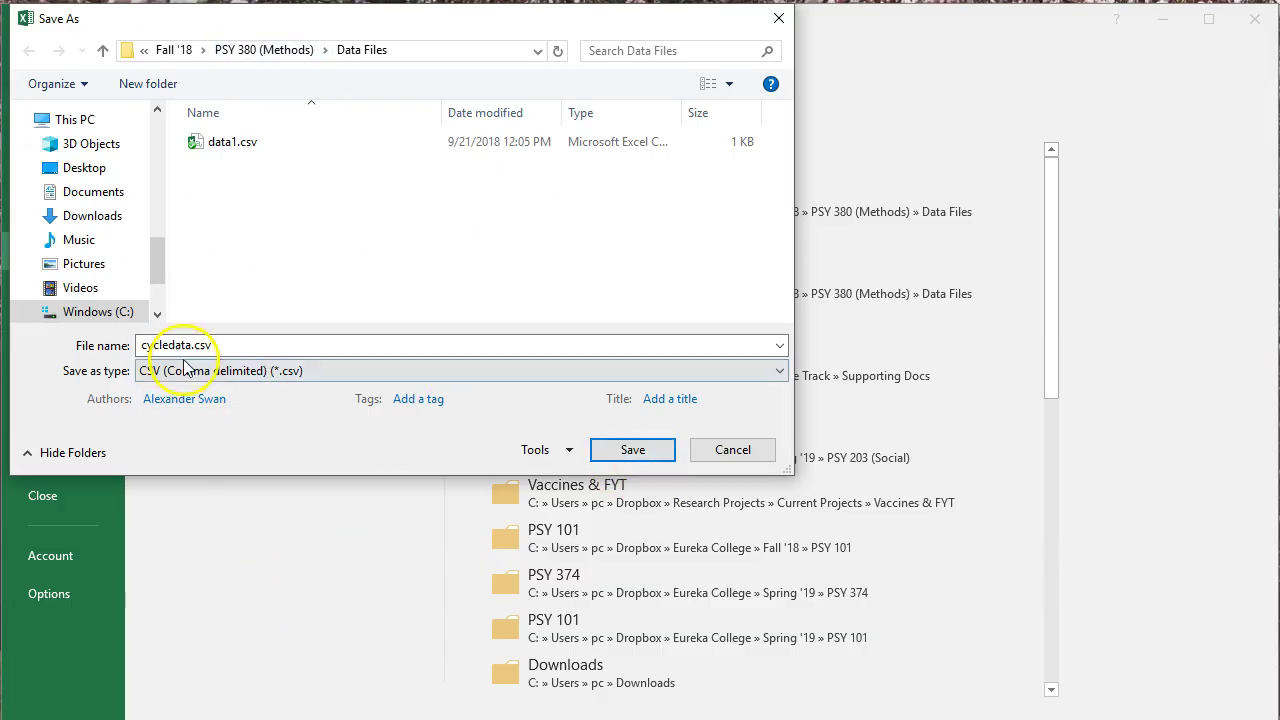
{"action": "left_click", "coordinate": [647, 459]}
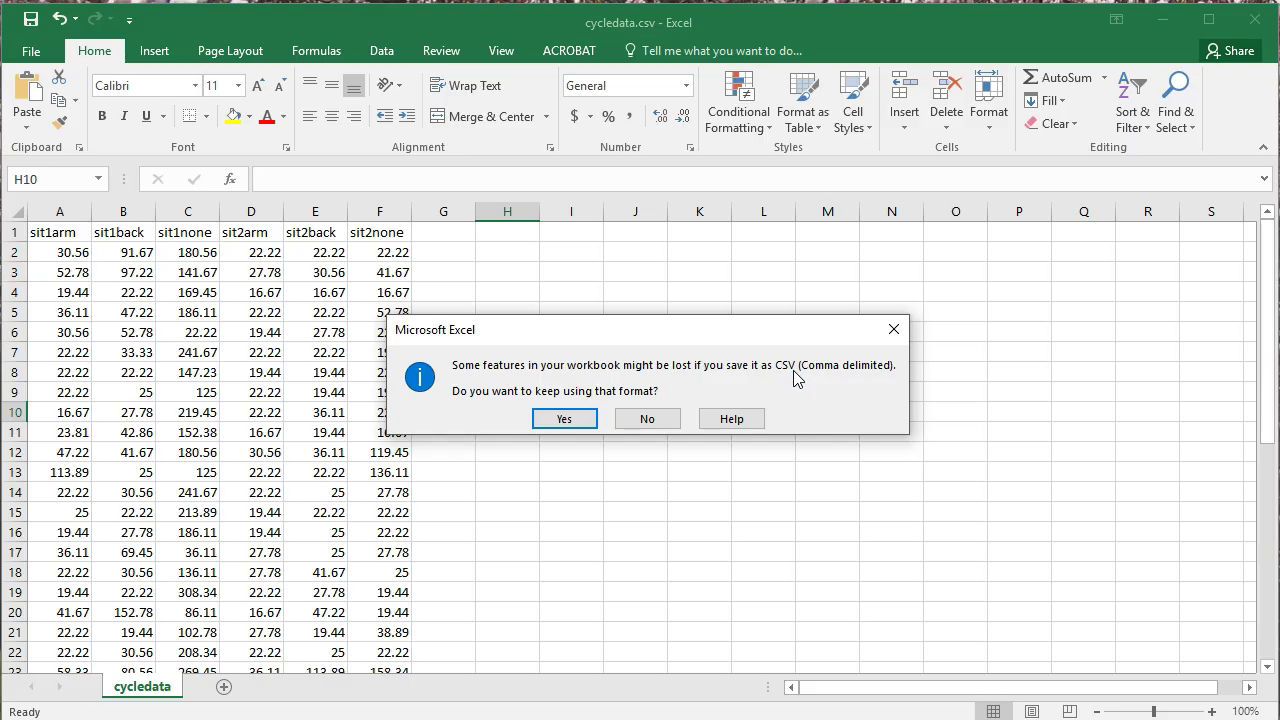
{"action": "left_click", "coordinate": [587, 428]}
{"action": "left_click", "coordinate": [587, 425]}
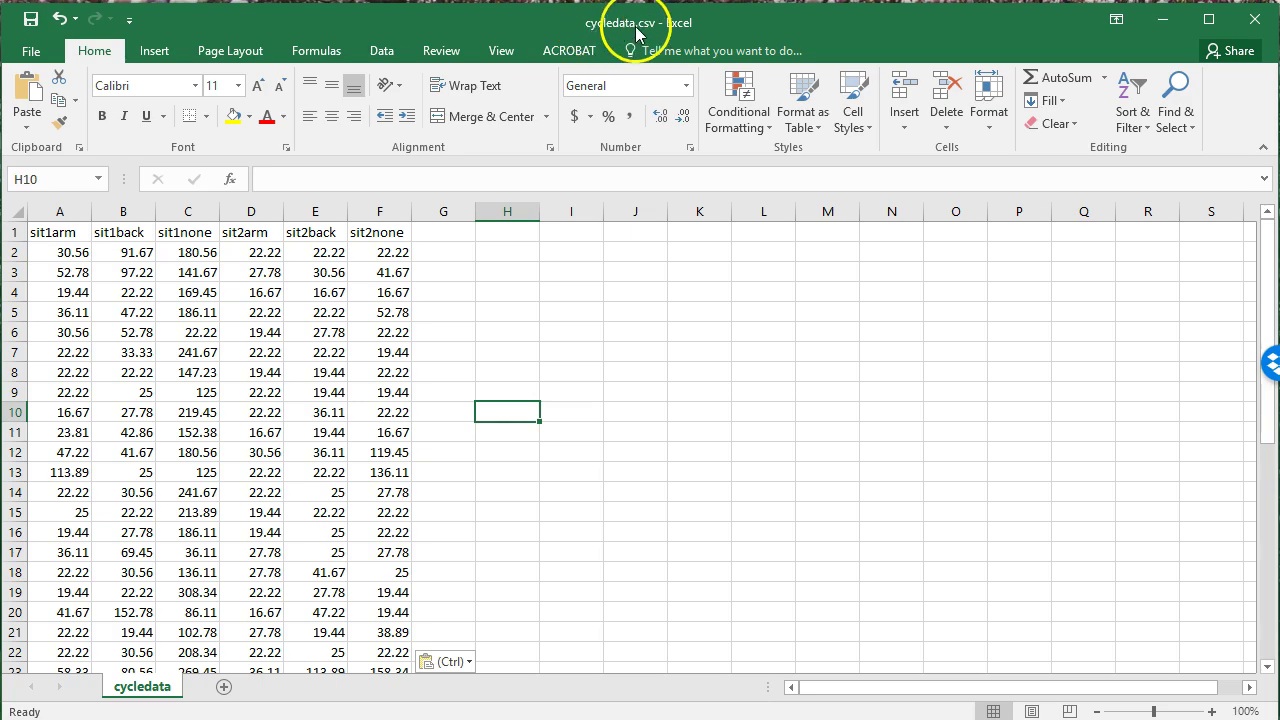
In JASP, select cycledata.csv from the recent Data Files folder
{"action": "key", "text": "alt+Tab"}
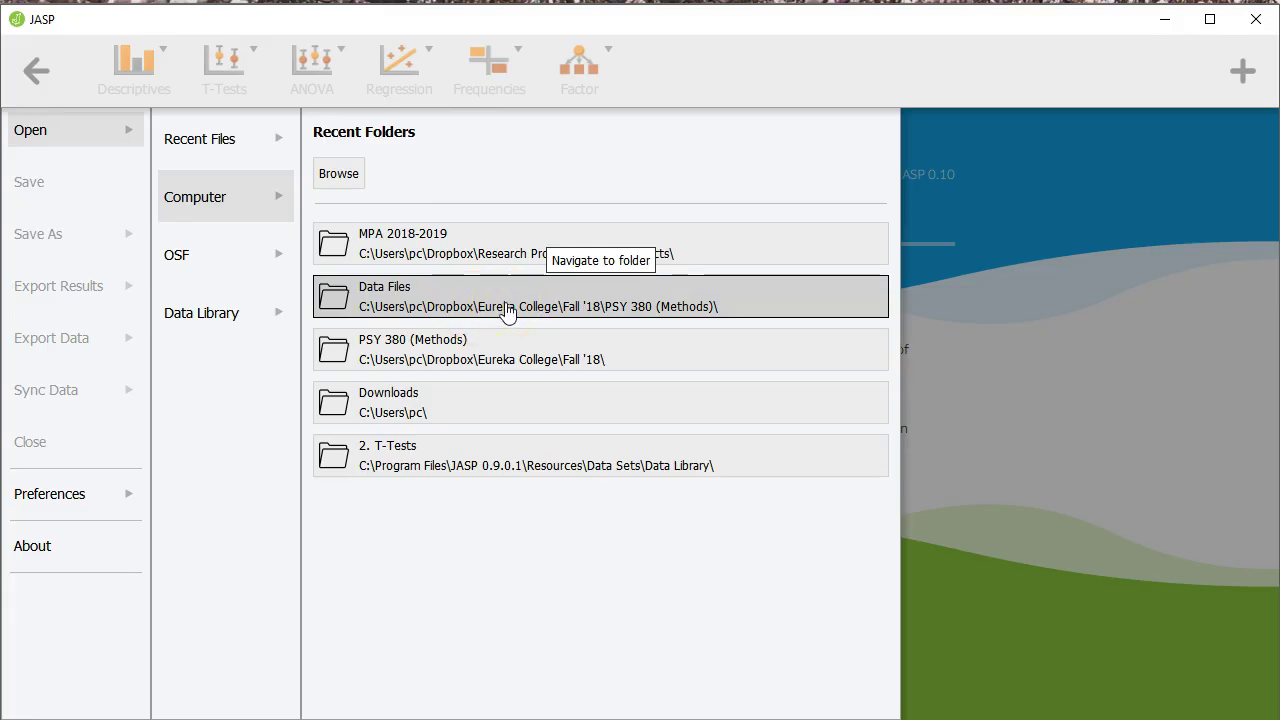
{"action": "left_click", "coordinate": [568, 298]}
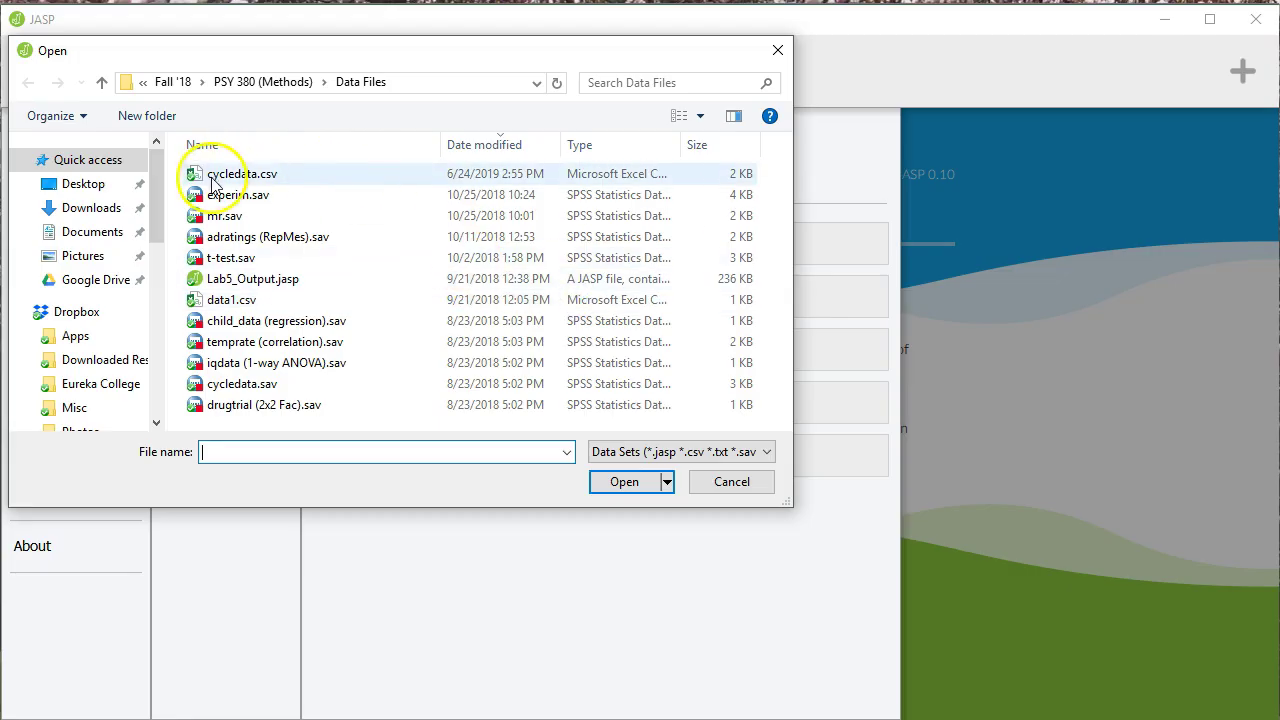
{"action": "left_click", "coordinate": [216, 178]}
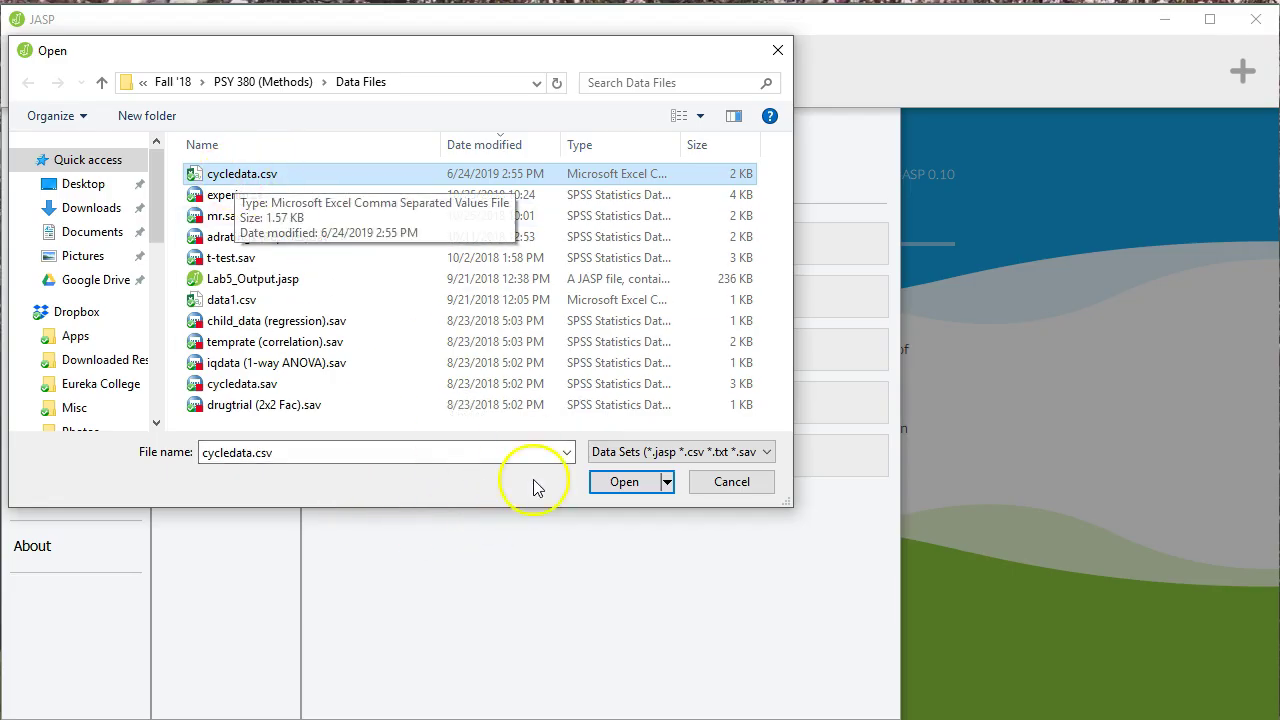
Load cycledata.csv into JASP and scroll through its six sit columns
{"action": "left_click", "coordinate": [622, 483]}
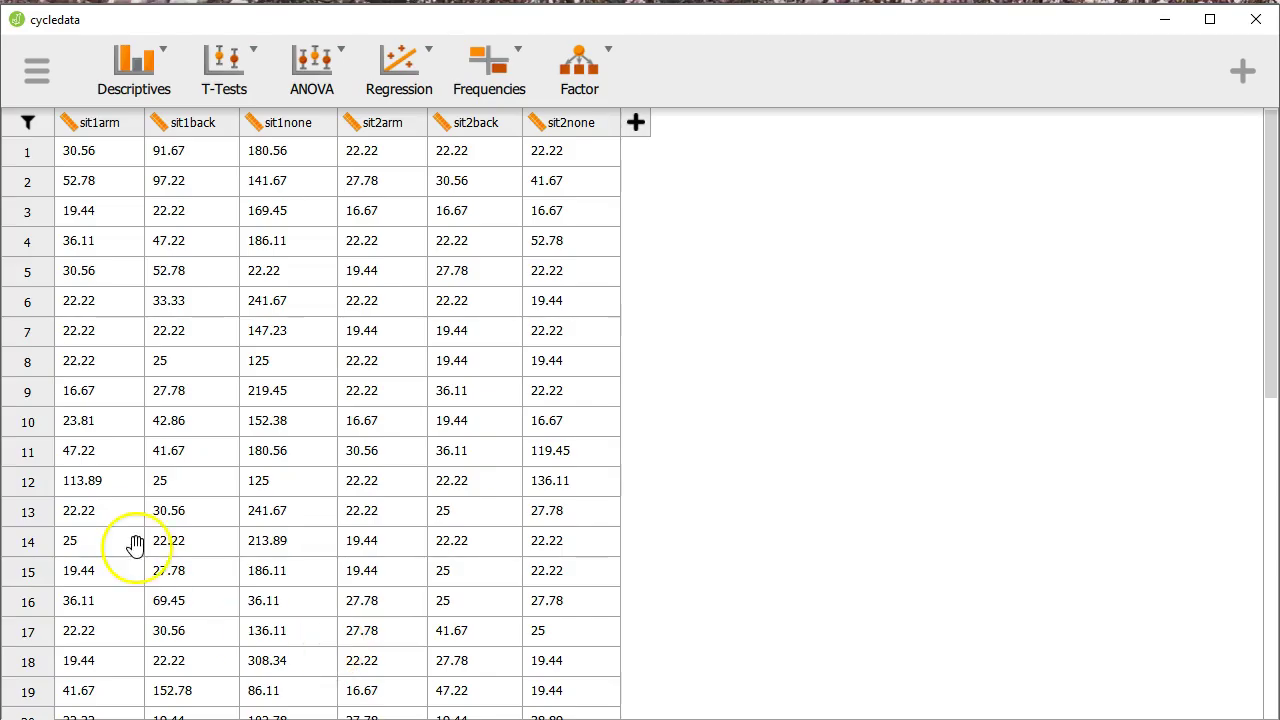
{"action": "scroll", "coordinate": [430, 310], "scroll_direction": "down", "scroll_amount": 3}
{"action": "scroll", "coordinate": [440, 335], "scroll_direction": "down", "scroll_amount": 4}
{"action": "scroll", "coordinate": [450, 355], "scroll_direction": "up", "scroll_amount": 5}
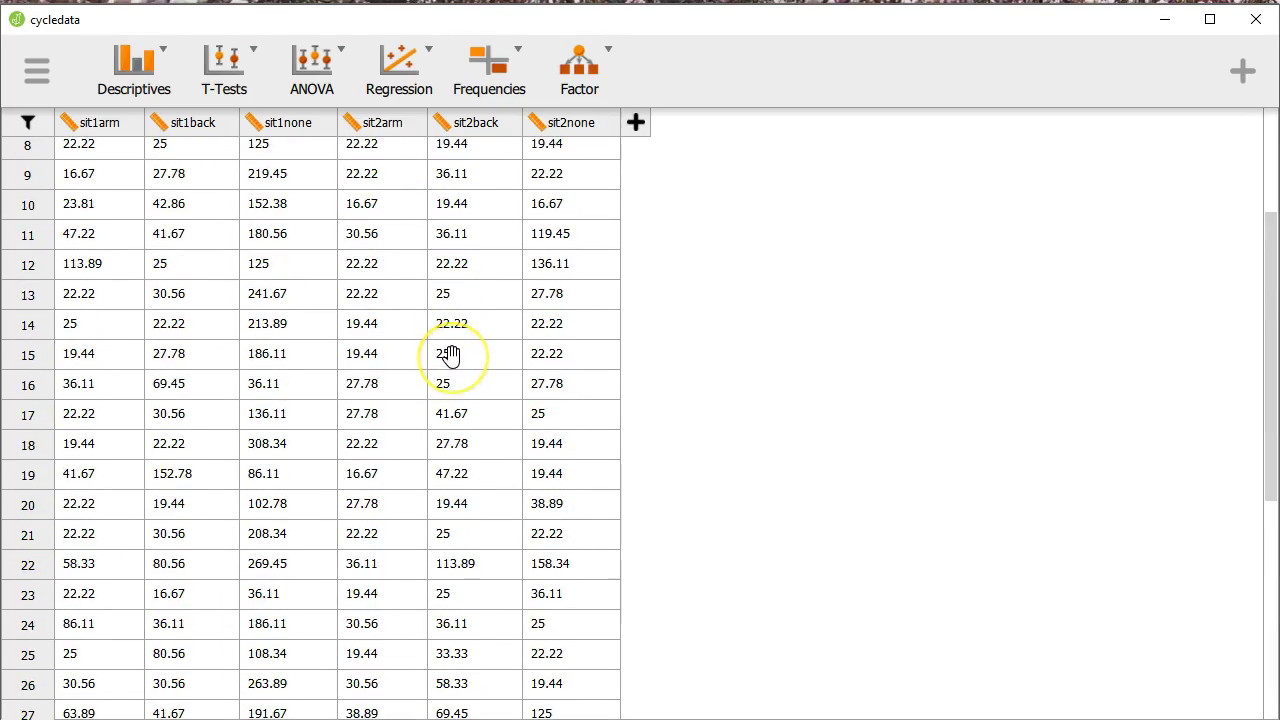
{"action": "scroll", "coordinate": [450, 355], "scroll_direction": "up", "scroll_amount": 3}
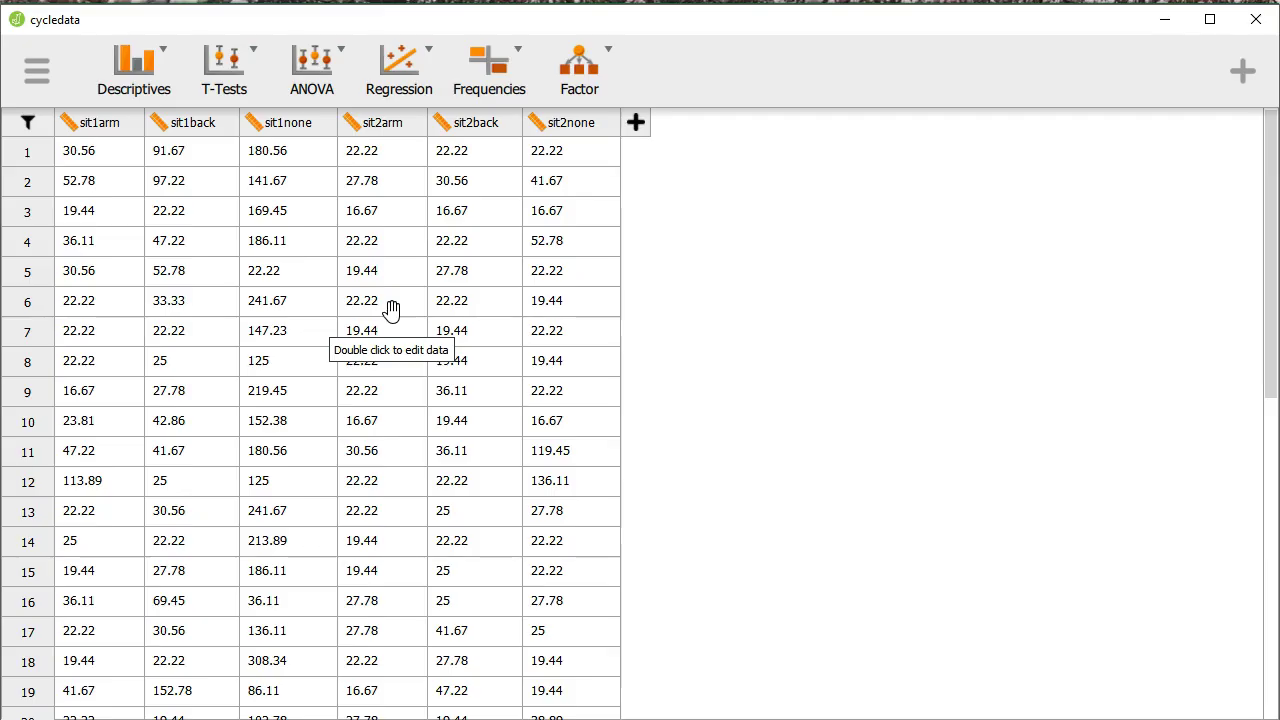
Reload cycledata.csv in Excel discarding unsaved changes, then close Excel
{"action": "left_click", "coordinate": [420, 305]}
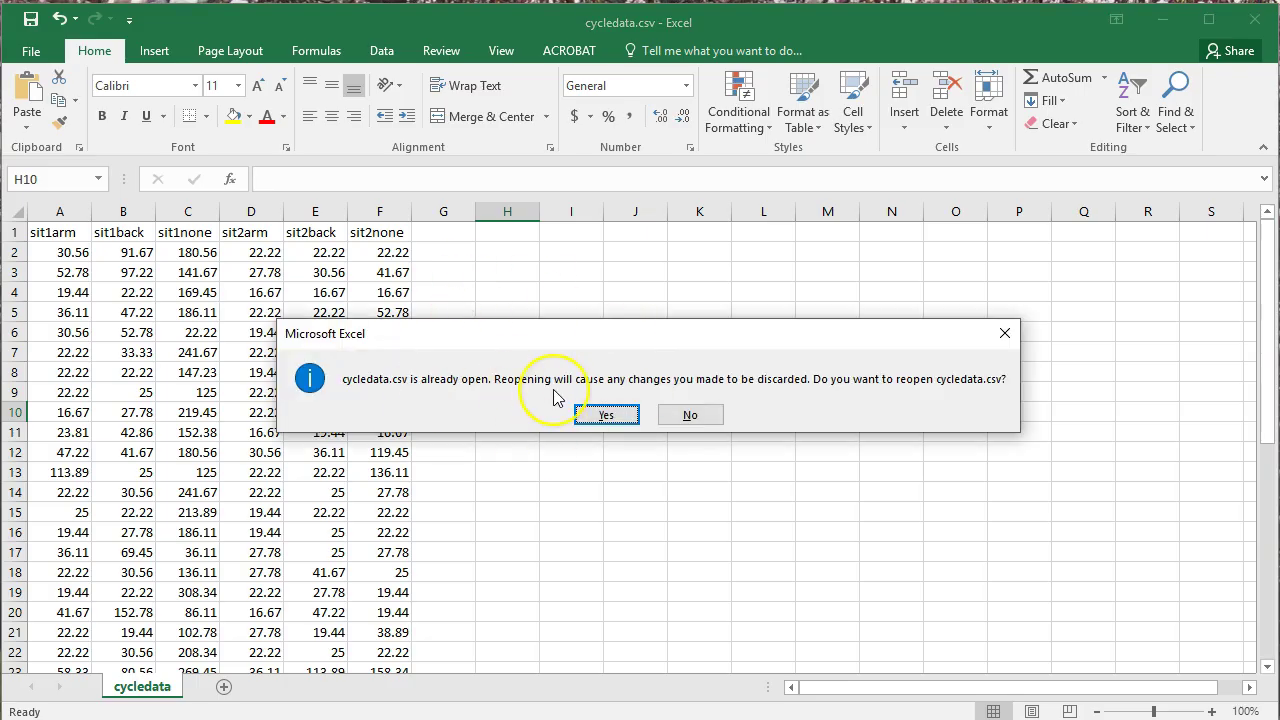
{"action": "left_click", "coordinate": [608, 415]}
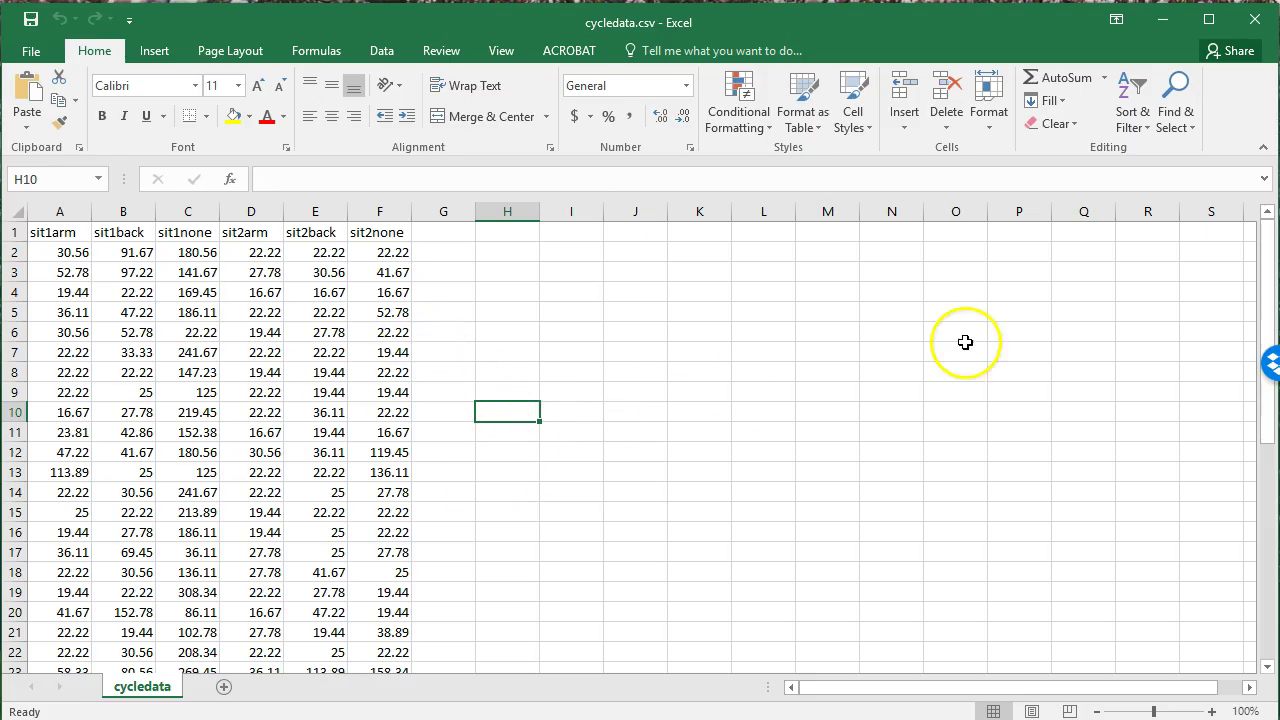
{"action": "left_click", "coordinate": [1255, 19]}
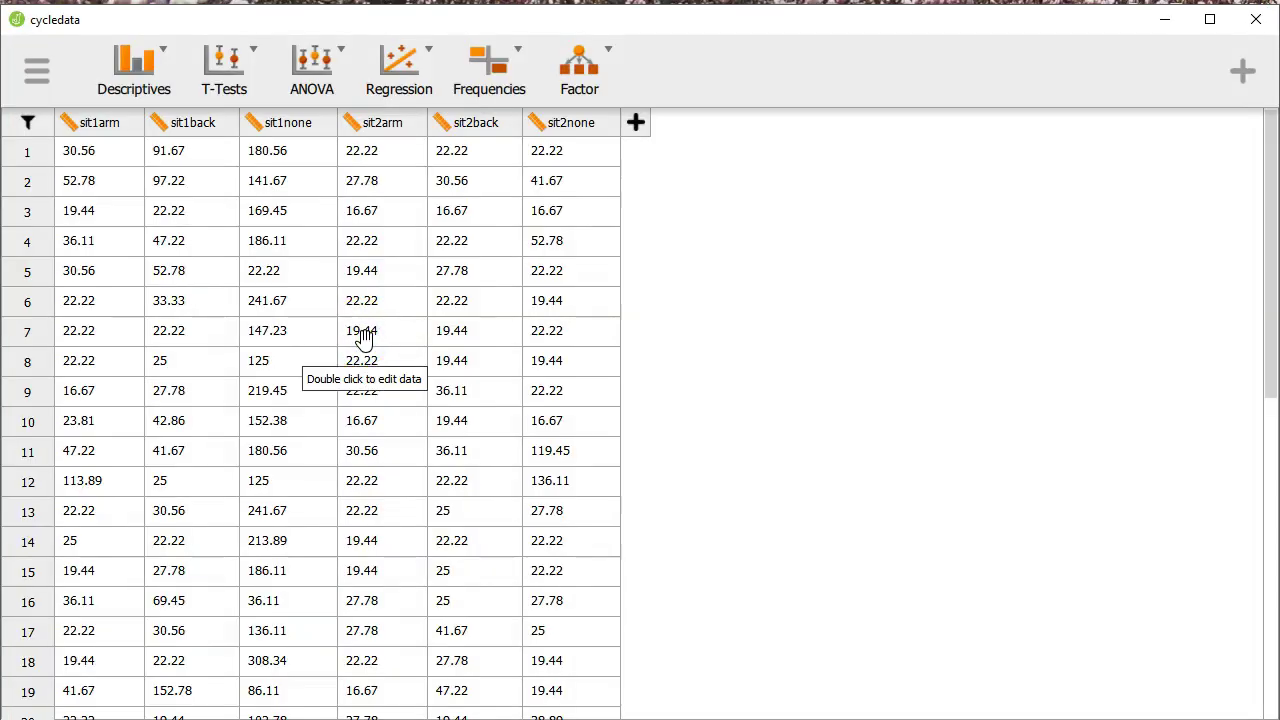
Reopen cycledata.csv in Excel, change sit1none cell C13 from 125 to 120, and save
{"action": "double_click", "coordinate": [363, 338]}
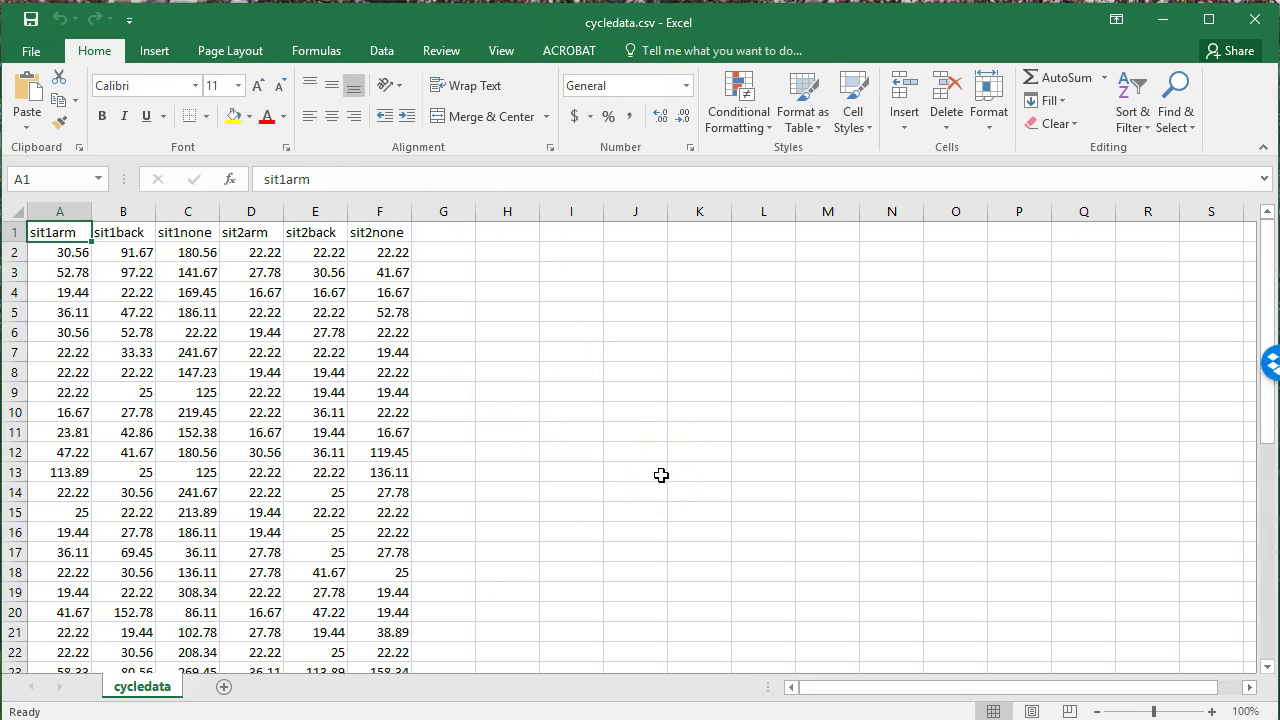
{"action": "left_click", "coordinate": [190, 472]}
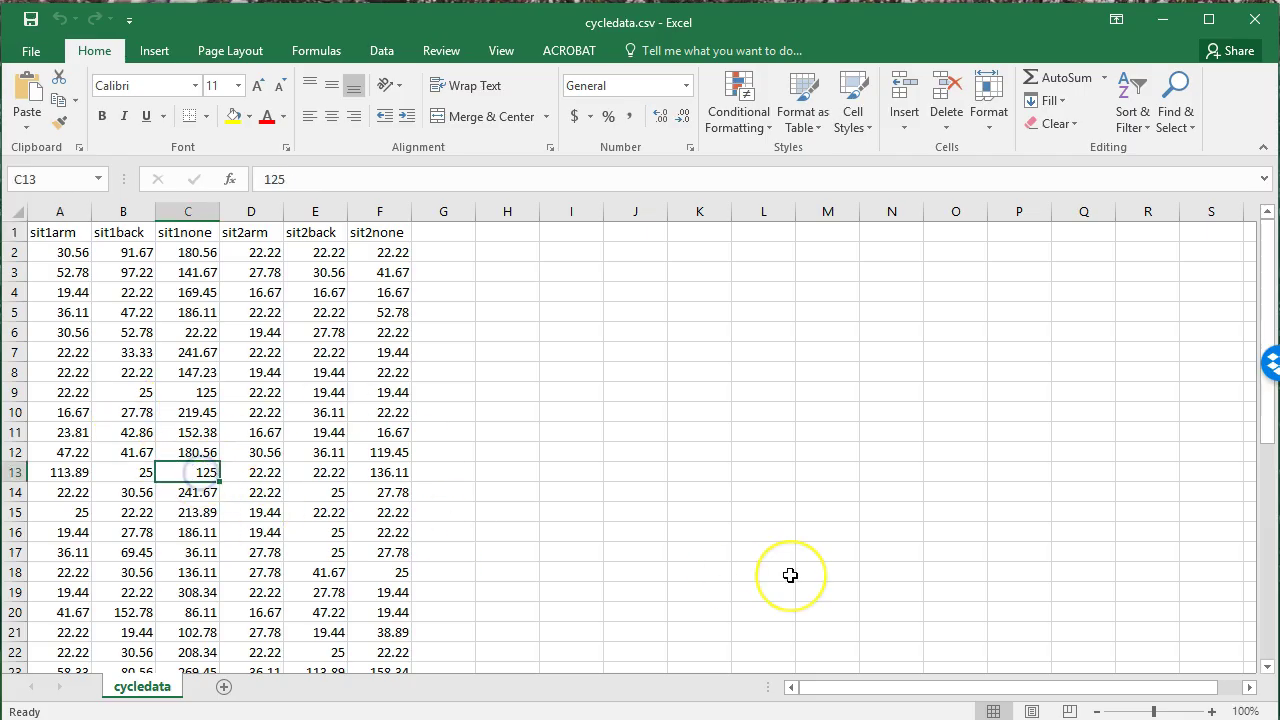
{"action": "type", "text": "120"}
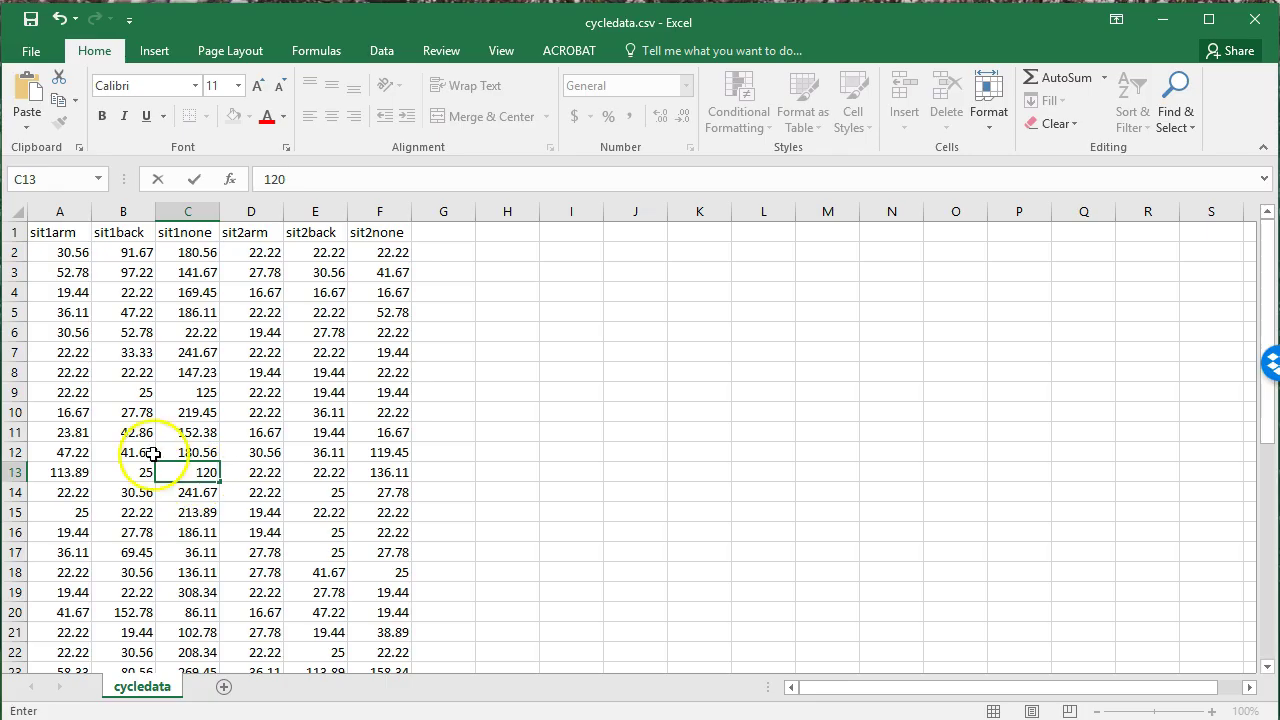
{"action": "left_click", "coordinate": [31, 19]}
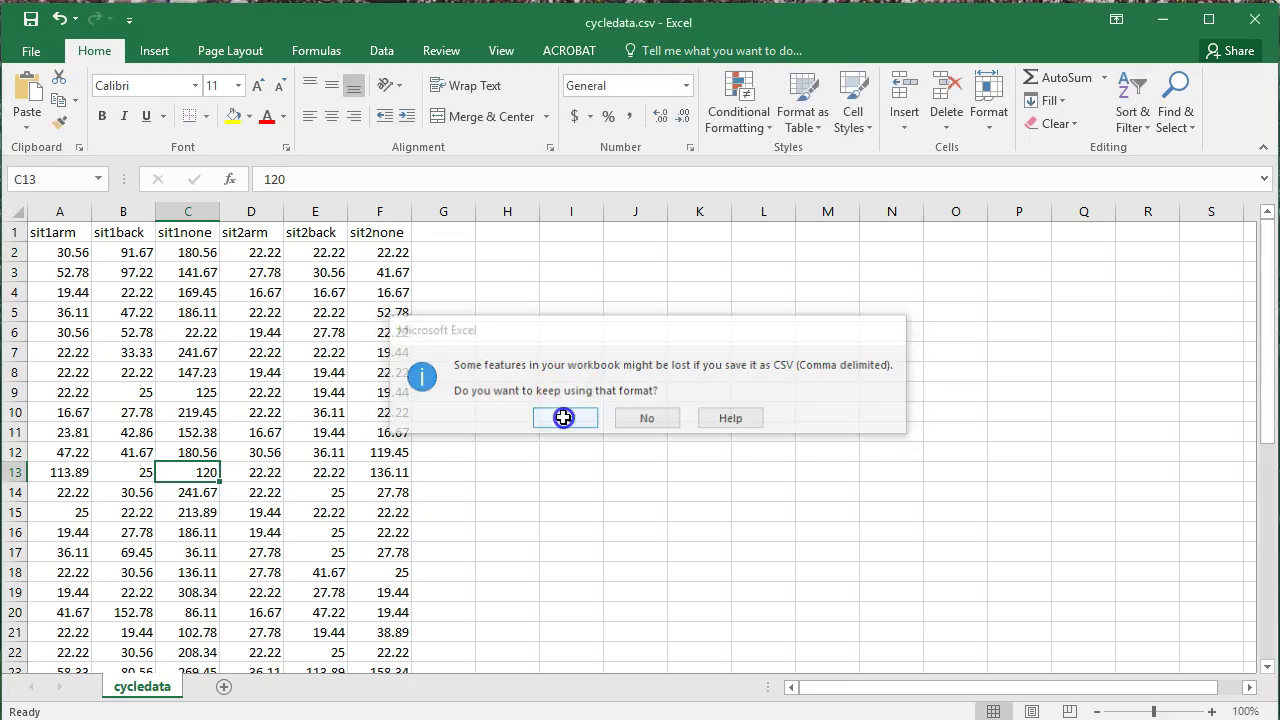
Keep the CSV format, then set JASP's sit1none row 12 value to 120
{"action": "left_click", "coordinate": [564, 417]}
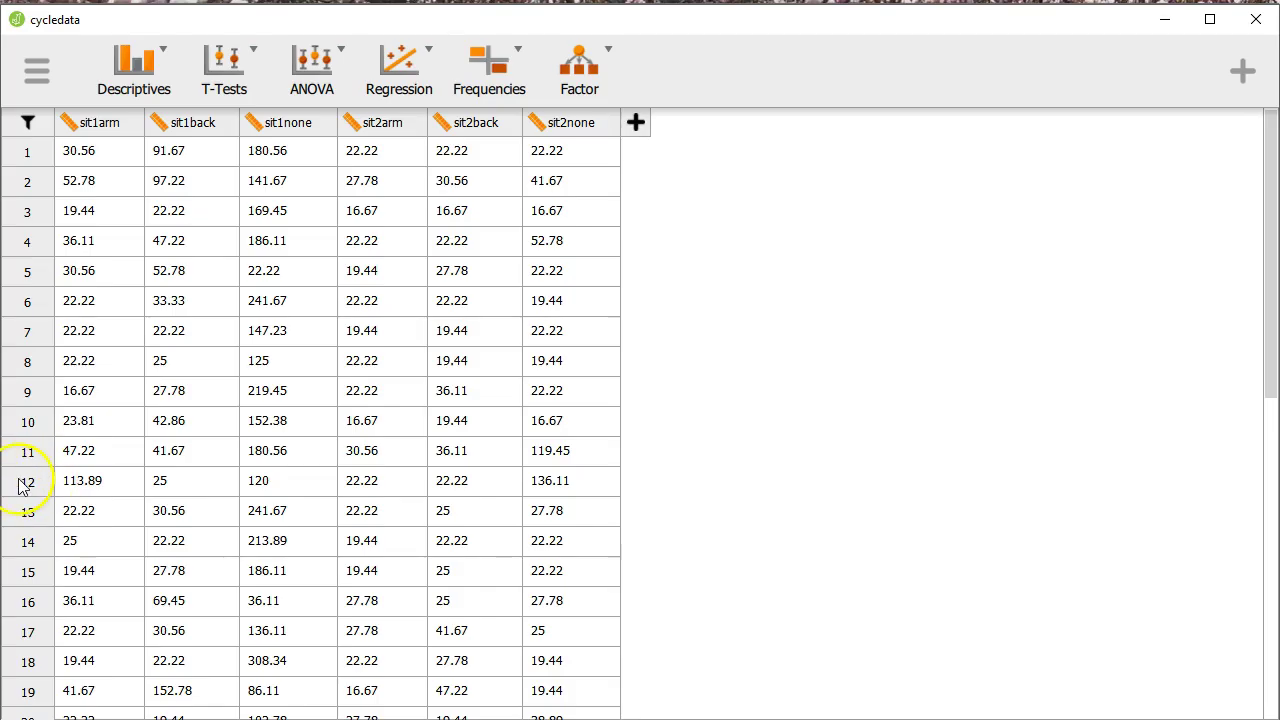
{"action": "double_click", "coordinate": [258, 480]}
{"action": "type", "text": "120"}
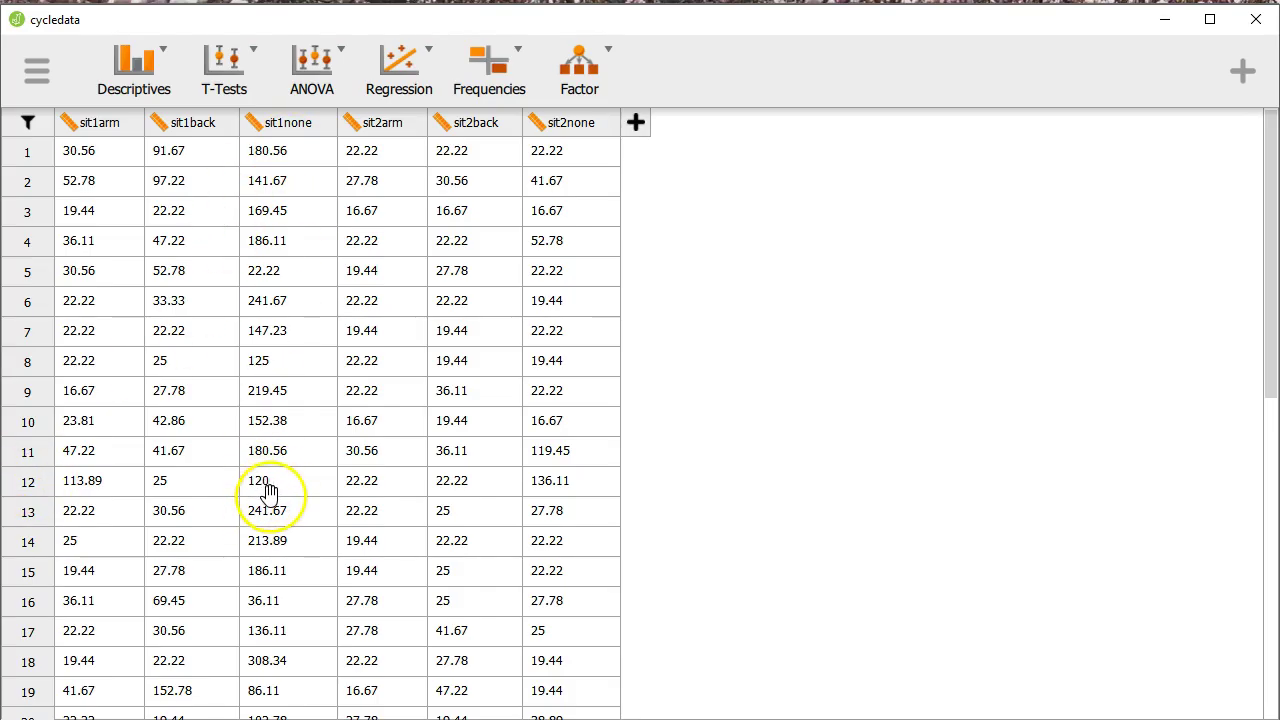
{"action": "key", "text": "Return"}
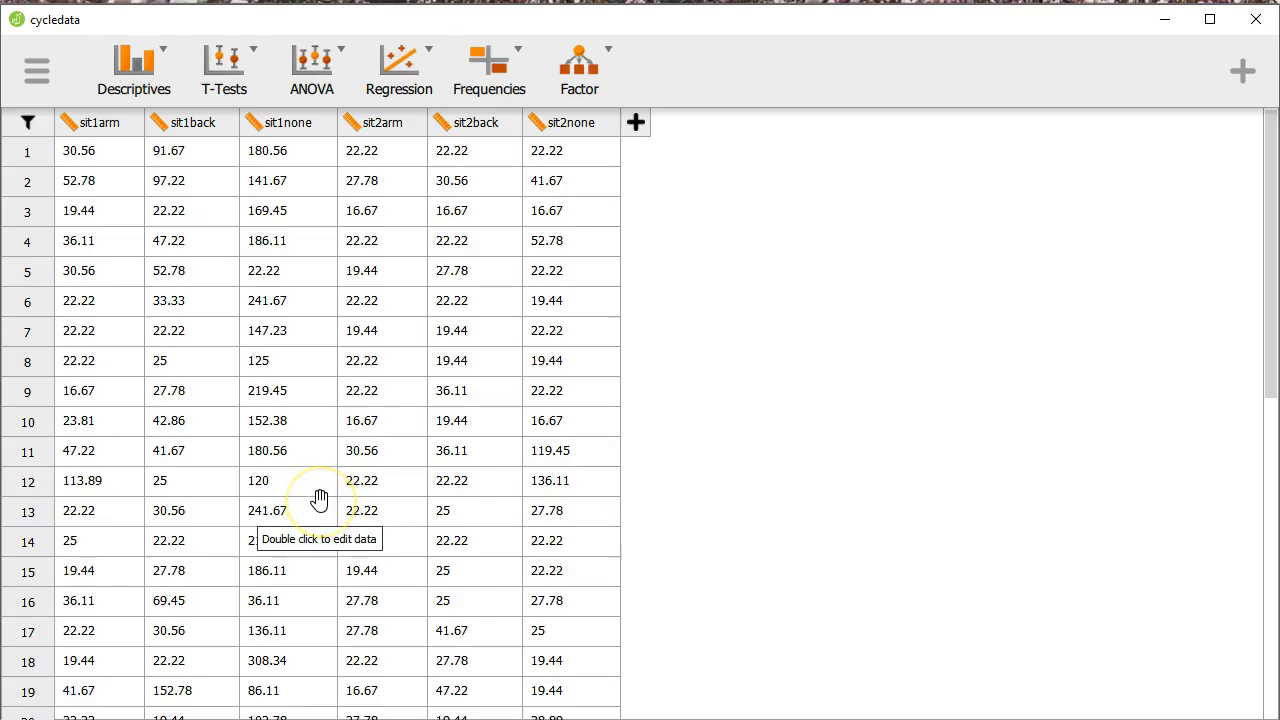